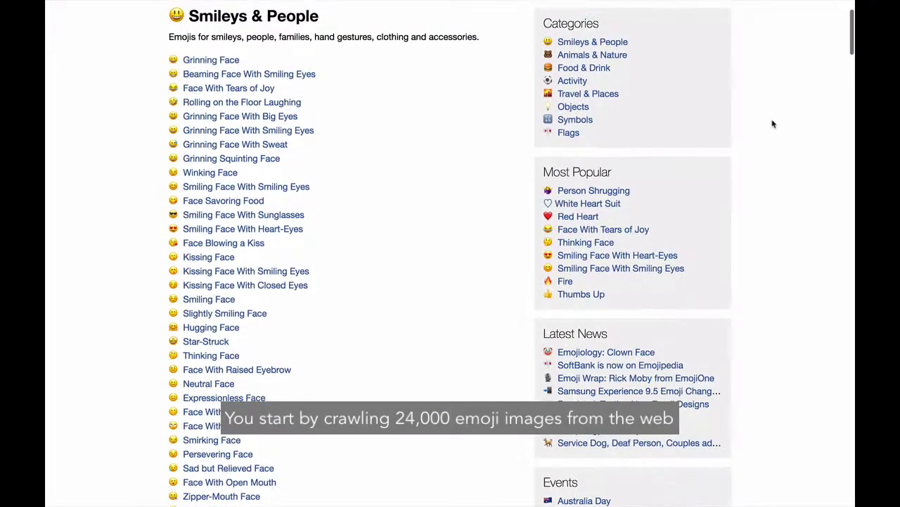
scroll(771, 124, "down", 3)
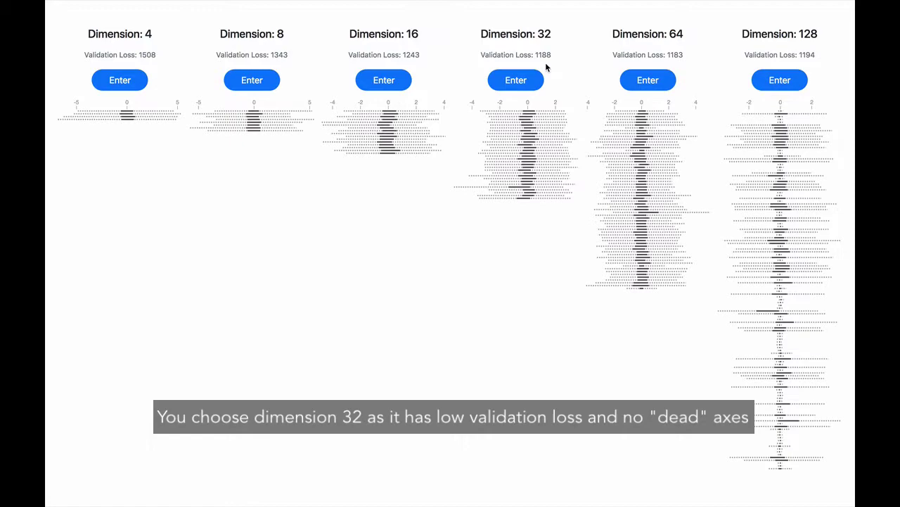
- Open the 32-dimension emoji latent space in the t-SNE map view
left_click(518, 82)
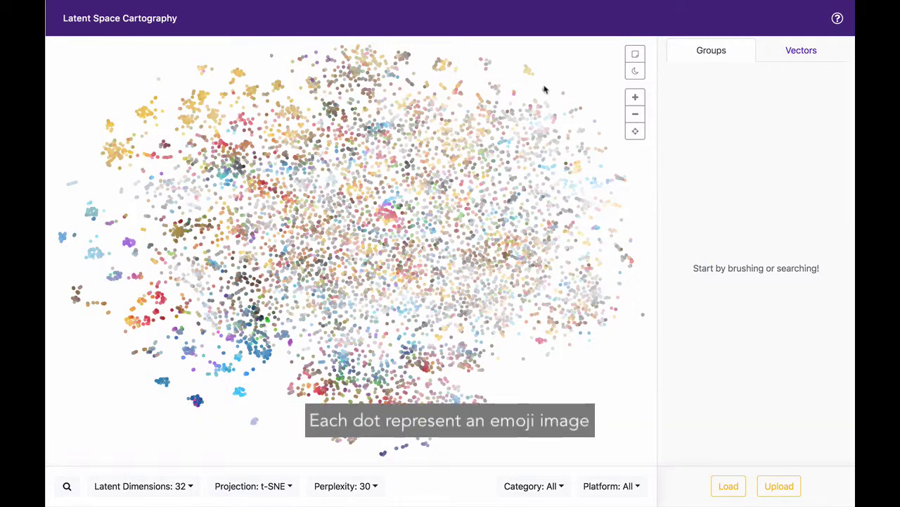
- Inspect emoji dots, then switch on brushing and brush a small cluster near the map's top
mouse_move(631, 263)
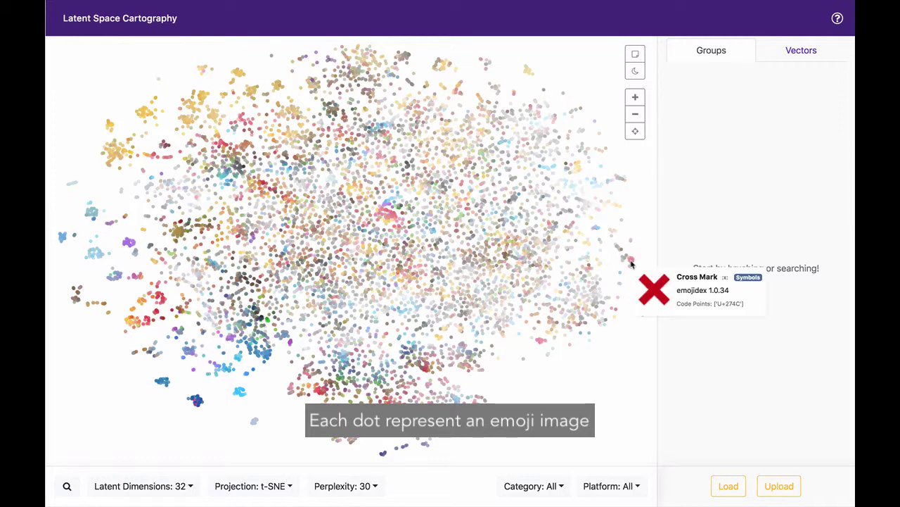
mouse_move(614, 246)
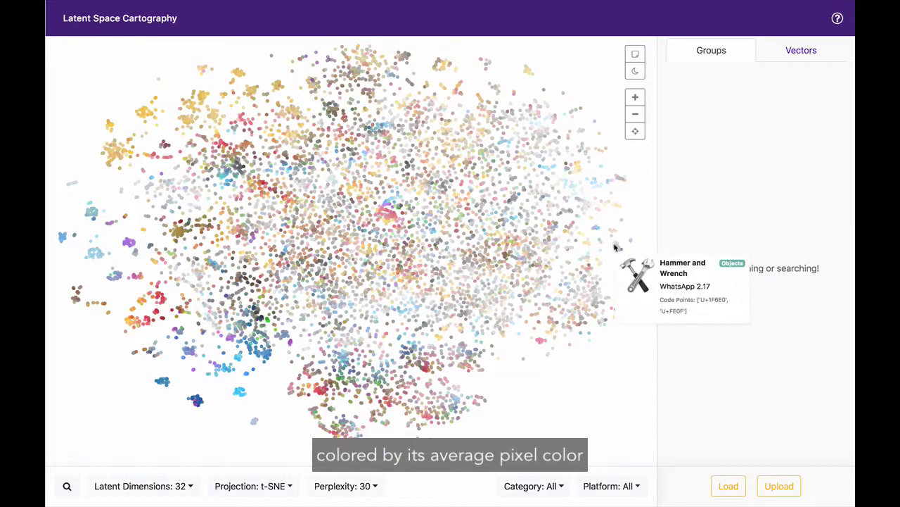
left_click(635, 54)
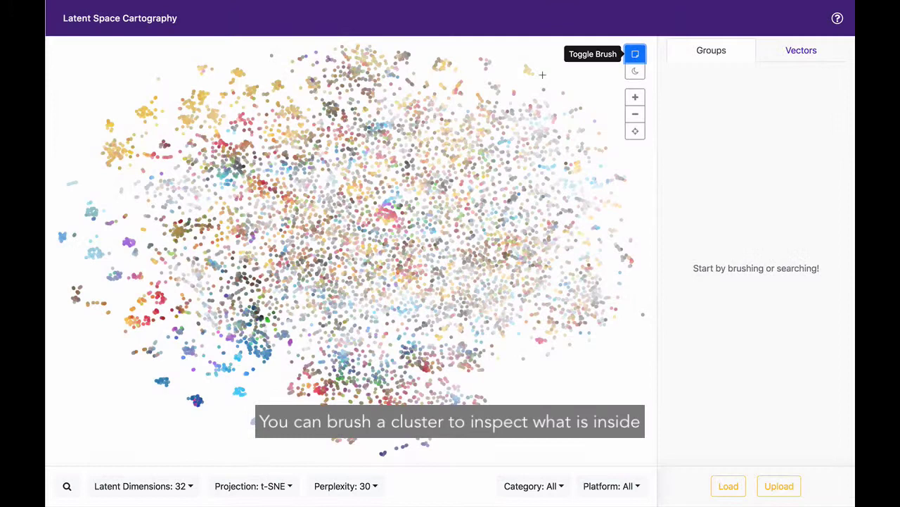
left_click_drag(540, 77, 519, 62)
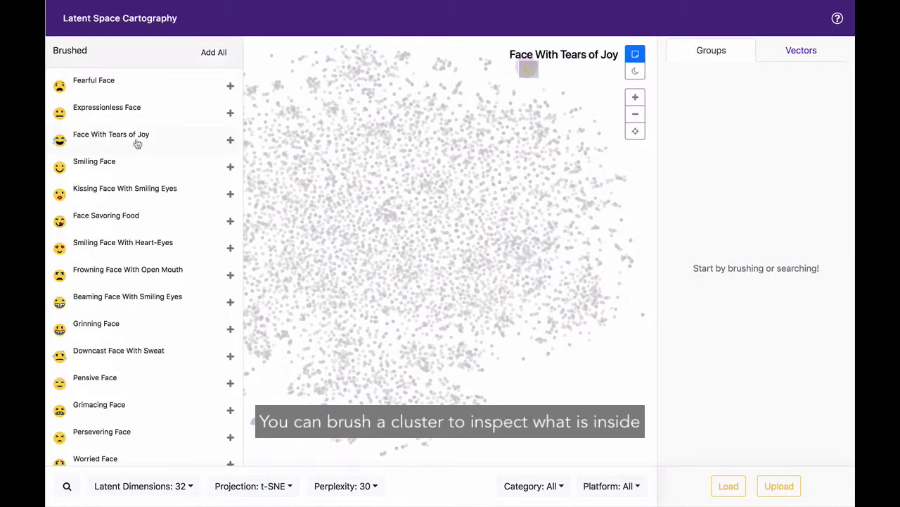
scroll(139, 141, "down", 5)
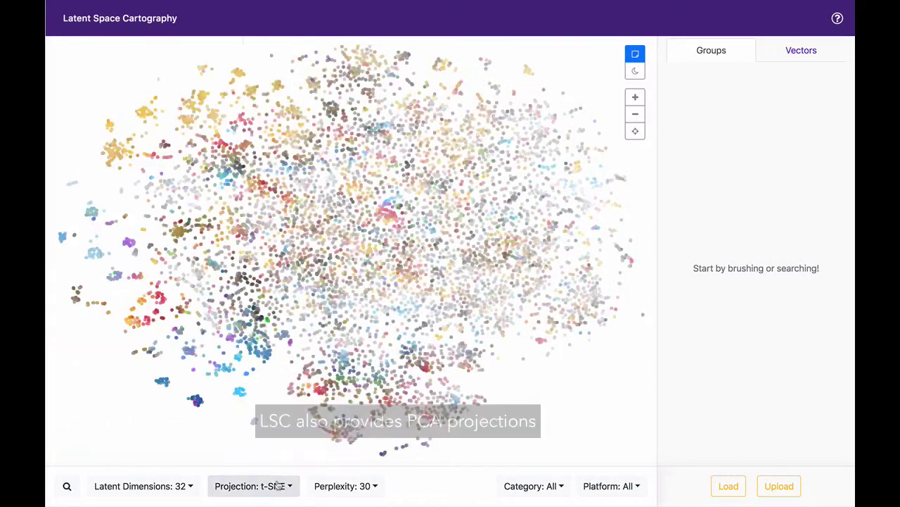
- Switch the emoji map to a PCA projection, setting the Y-axis to PC3 and then PC4
left_click(277, 485)
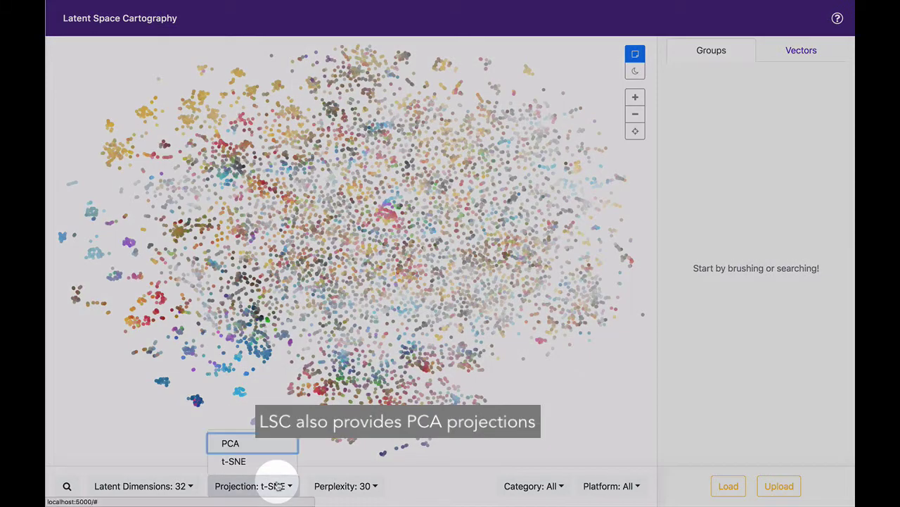
left_click(265, 441)
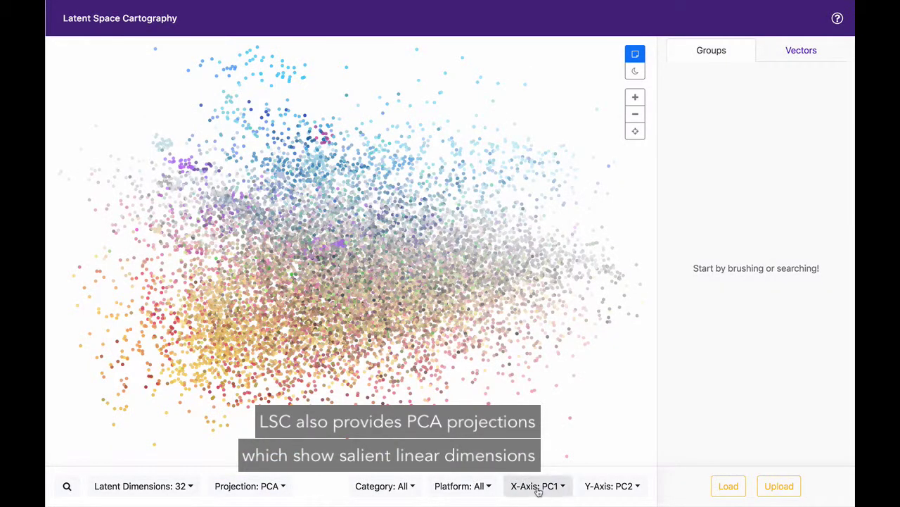
left_click(607, 492)
left_click(623, 443)
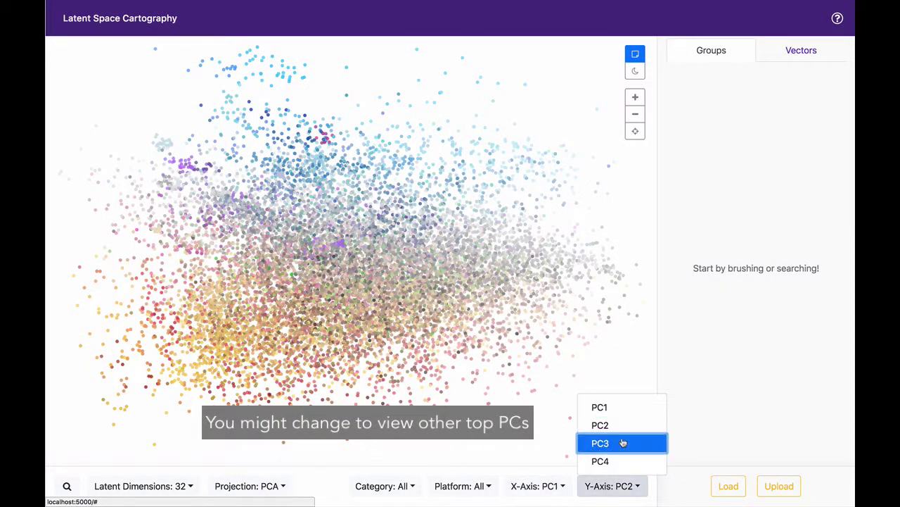
left_click(622, 493)
left_click(622, 461)
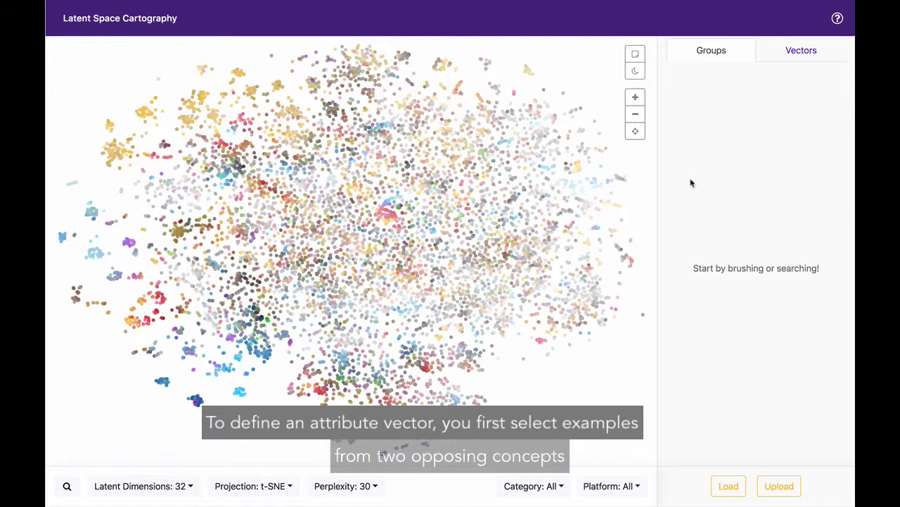
- Brush a small cluster near the map's top and add all brushed emoji to a new group
left_click(635, 54)
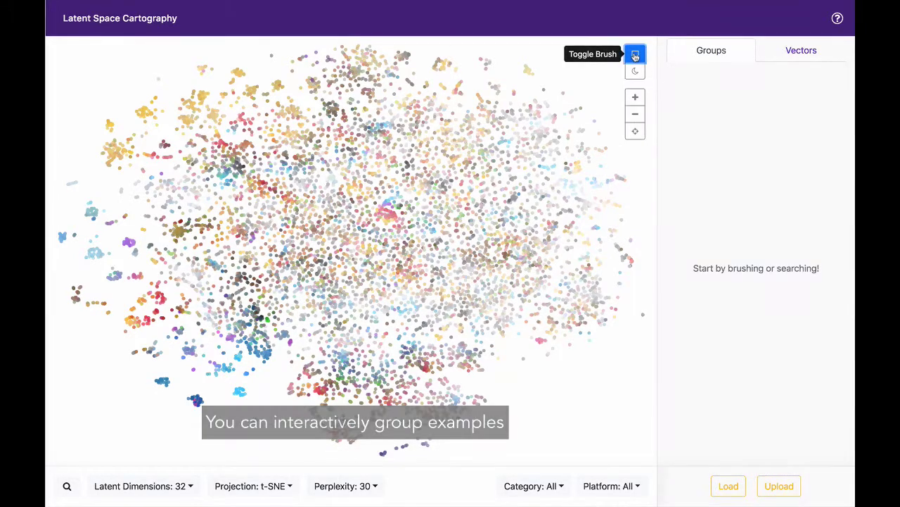
left_click_drag(535, 80, 522, 63)
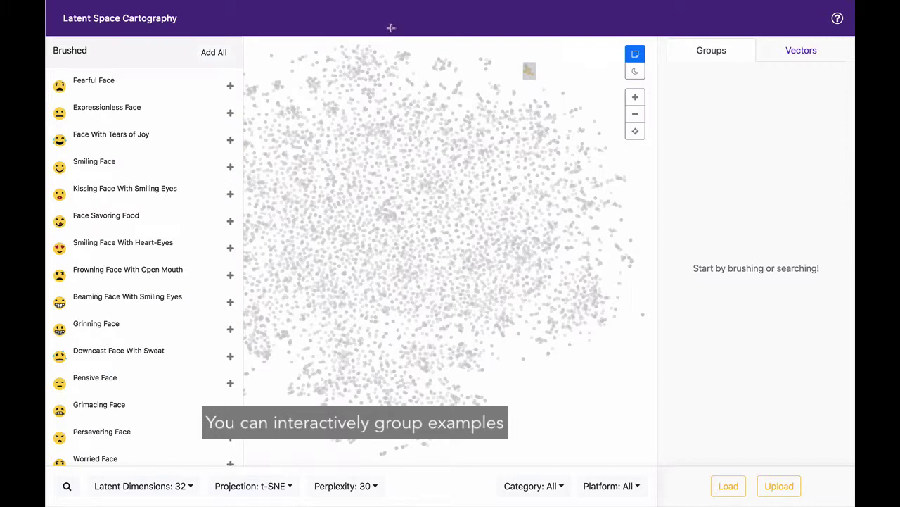
left_click(214, 54)
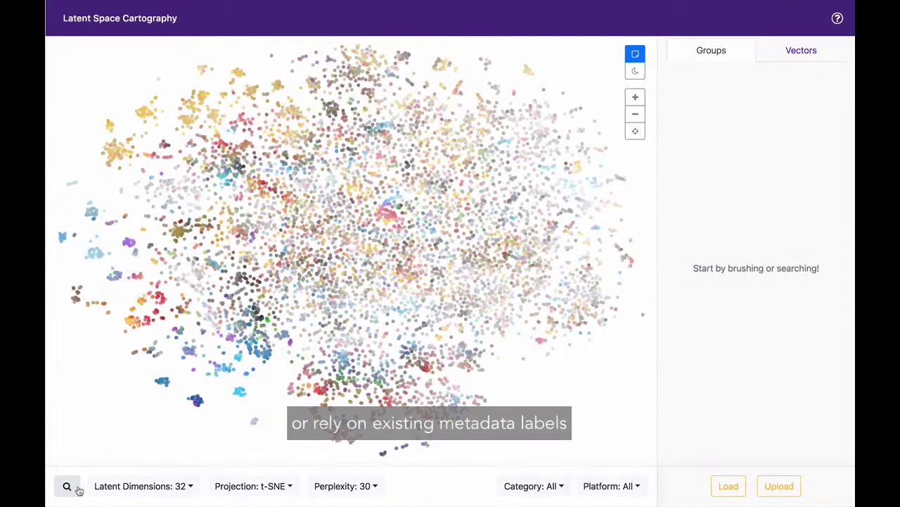
- Search for '^woman' limited to Google emoji and add all matches to a group
left_click(68, 486)
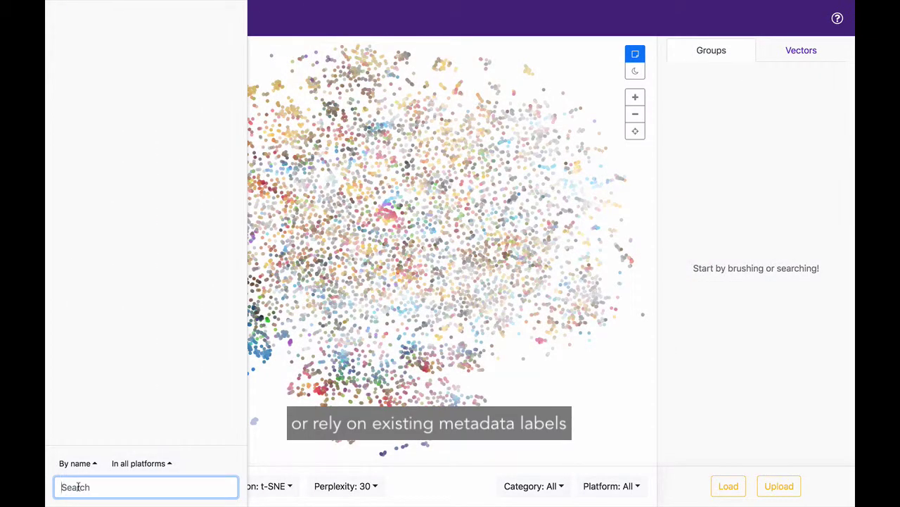
type("^woman")
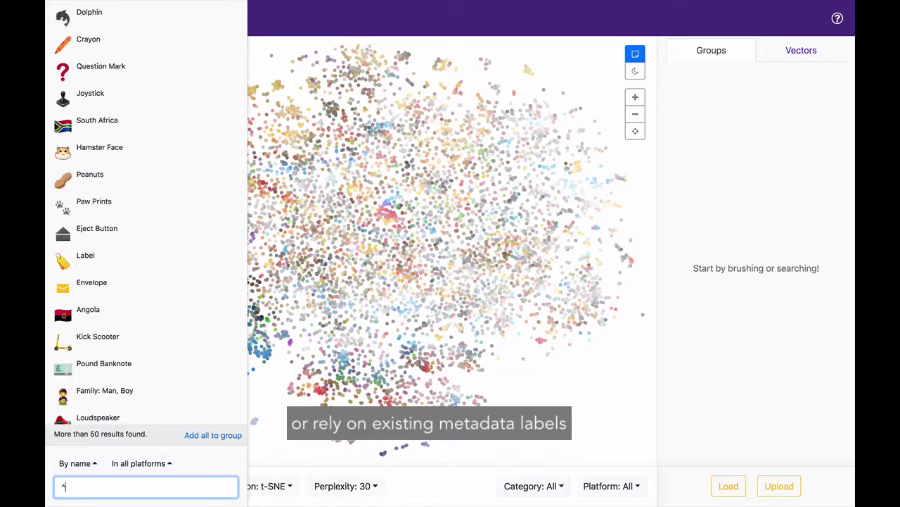
left_click(145, 464)
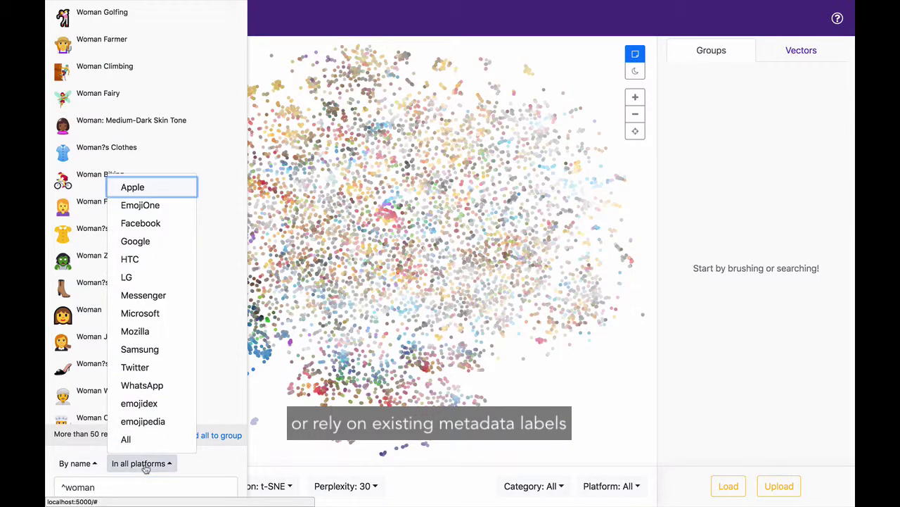
left_click(164, 241)
left_click(218, 436)
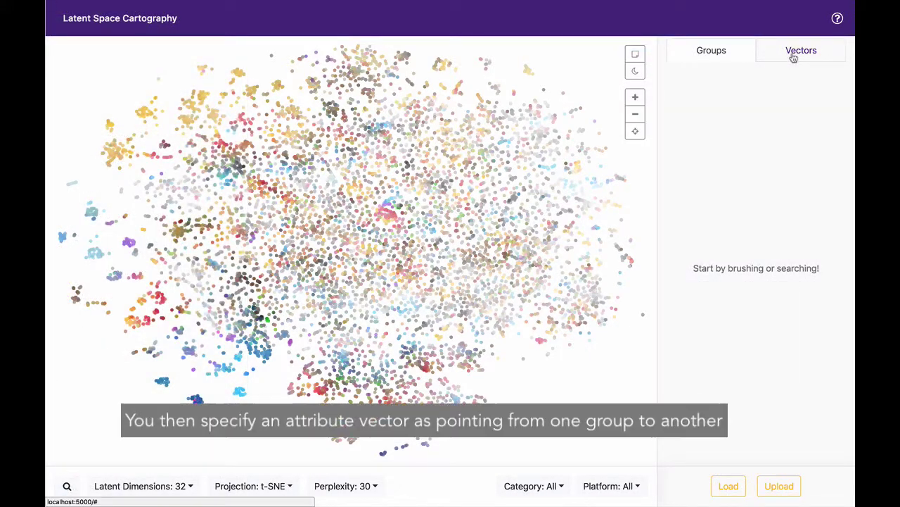
- Create an attribute vector from Android 9 [new] to Android 4-7 [new]
left_click(794, 58)
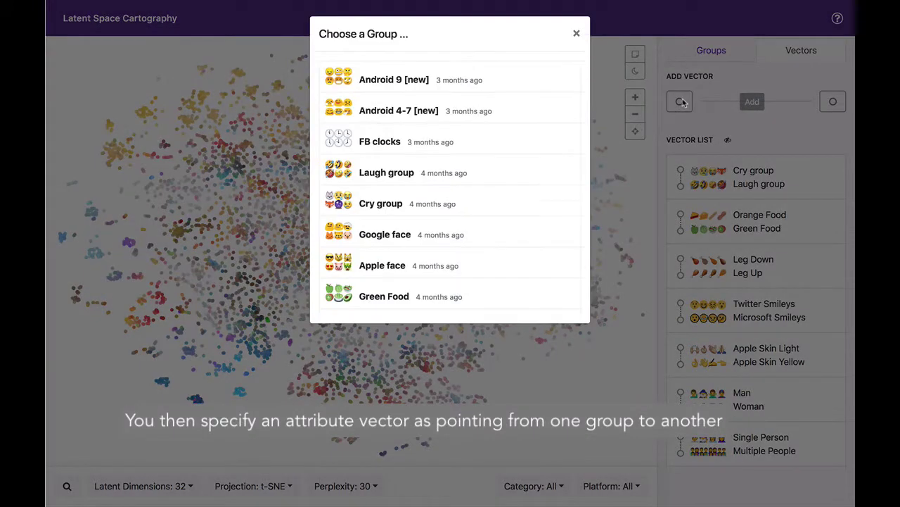
left_click(441, 82)
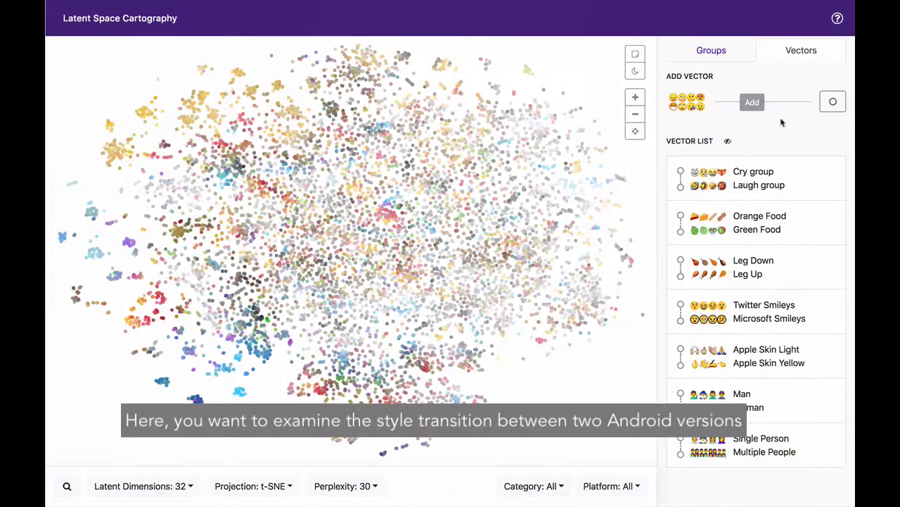
left_click(828, 104)
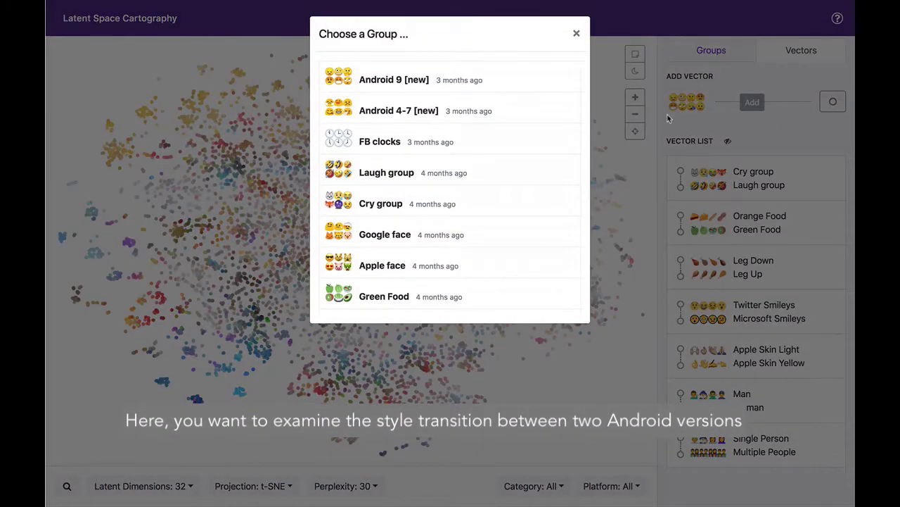
left_click(520, 104)
left_click(755, 103)
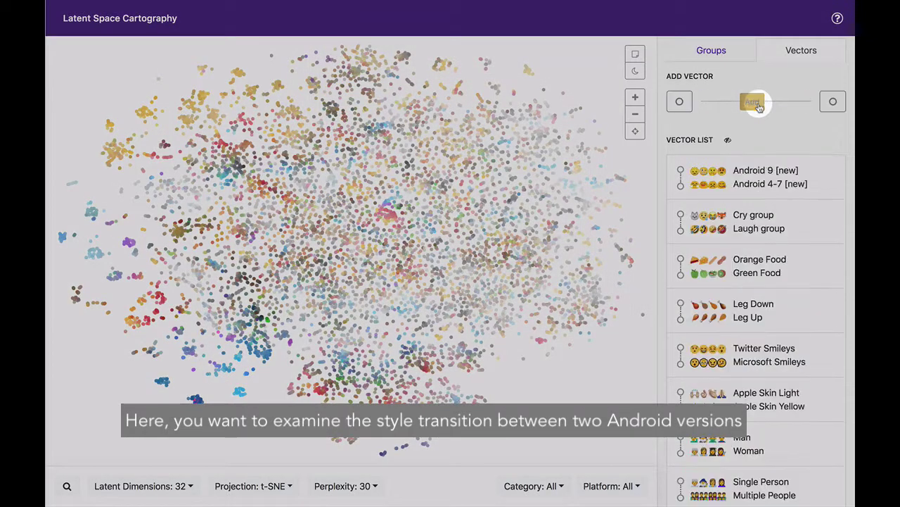
- Open the Android vector's details and filter emojis to Google Smileys & People
left_click(748, 176)
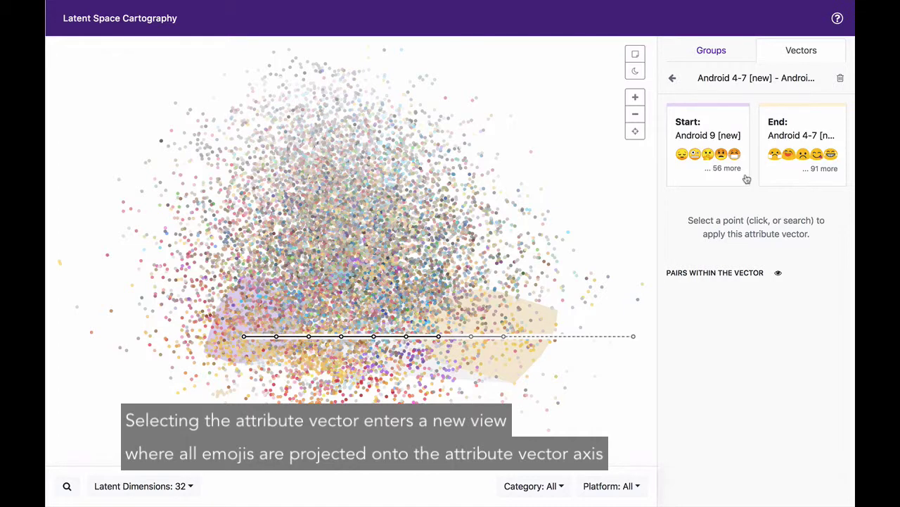
left_click(534, 485)
left_click(543, 409)
left_click(611, 486)
left_click(624, 259)
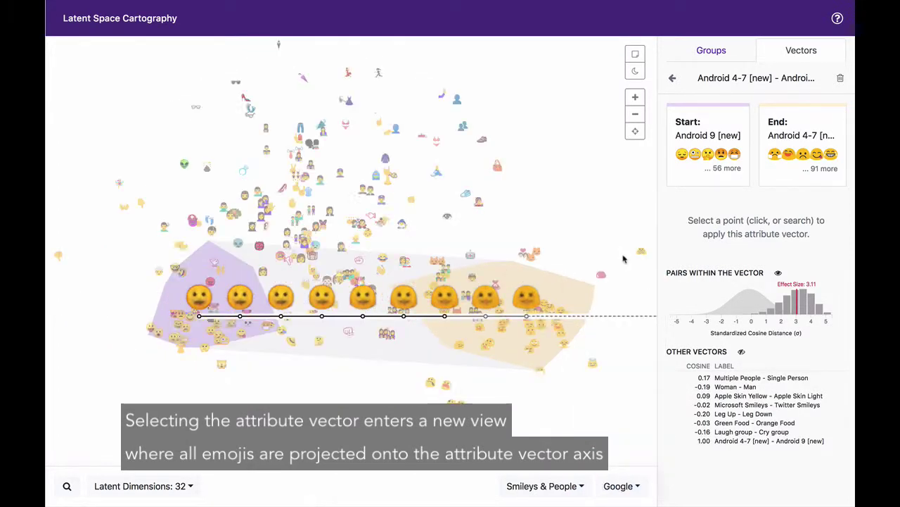
- Brush a map region and then the lower-right cluster to list their emojis
left_click(636, 54)
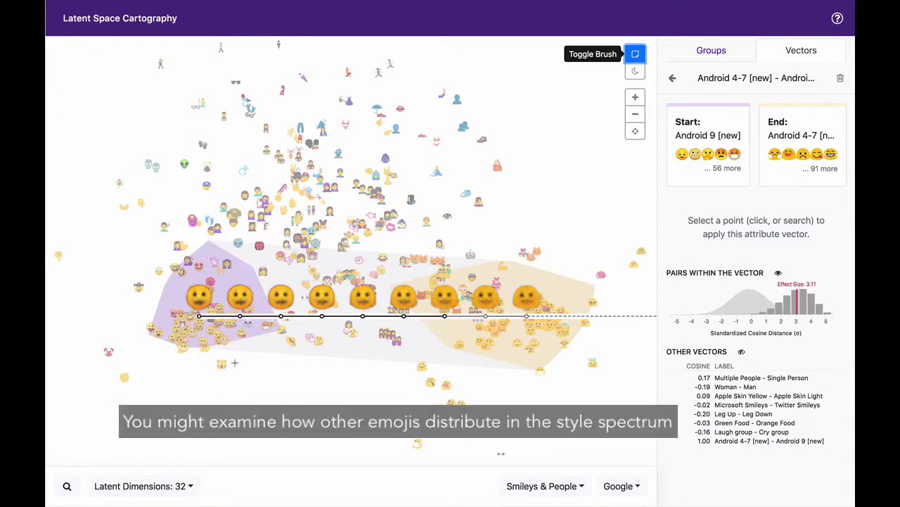
mouse_move(237, 363)
left_mouse_down()
mouse_move(166, 310)
mouse_move(168, 317)
left_mouse_up()
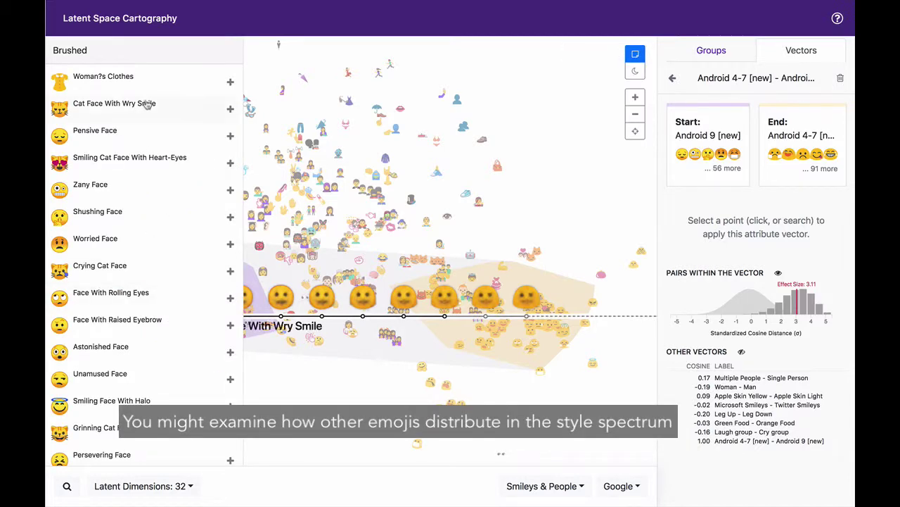
scroll(140, 116, "down", 4)
scroll(137, 134, "down", 10)
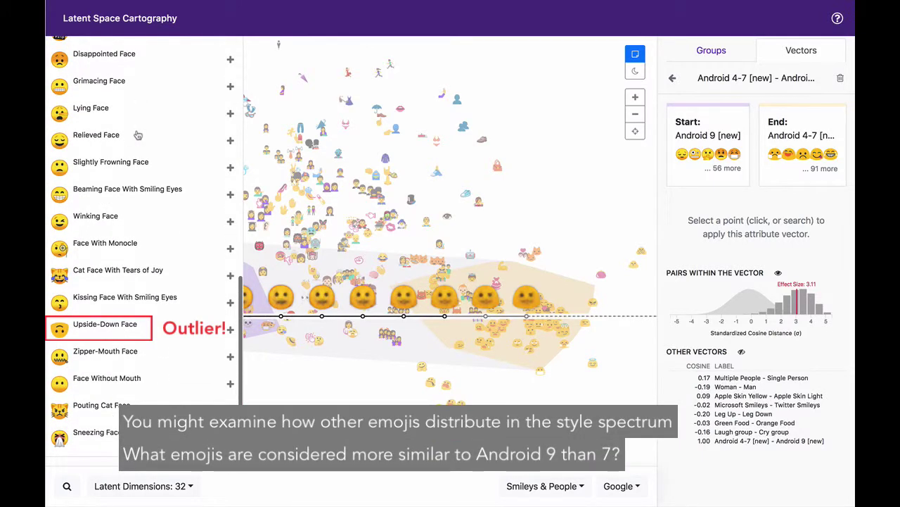
scroll(138, 134, "up", 14)
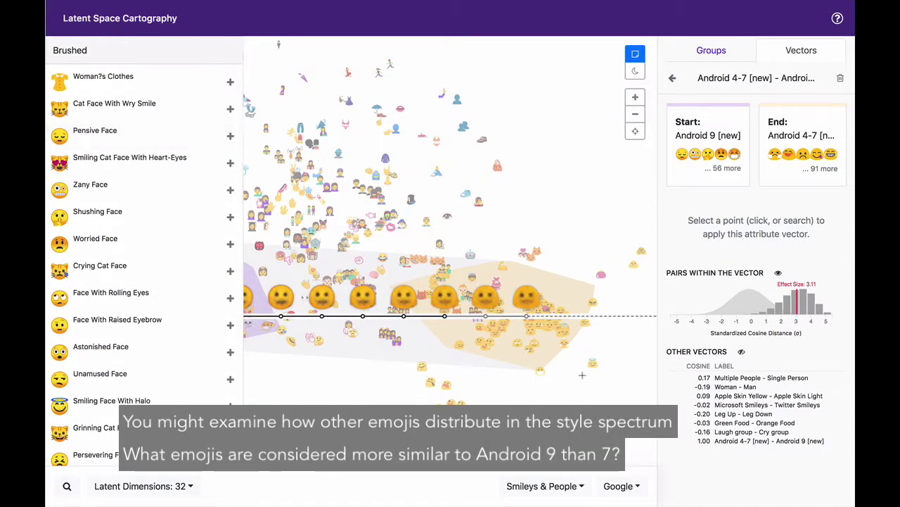
left_click_drag(583, 375, 496, 306)
scroll(161, 292, "down", 10)
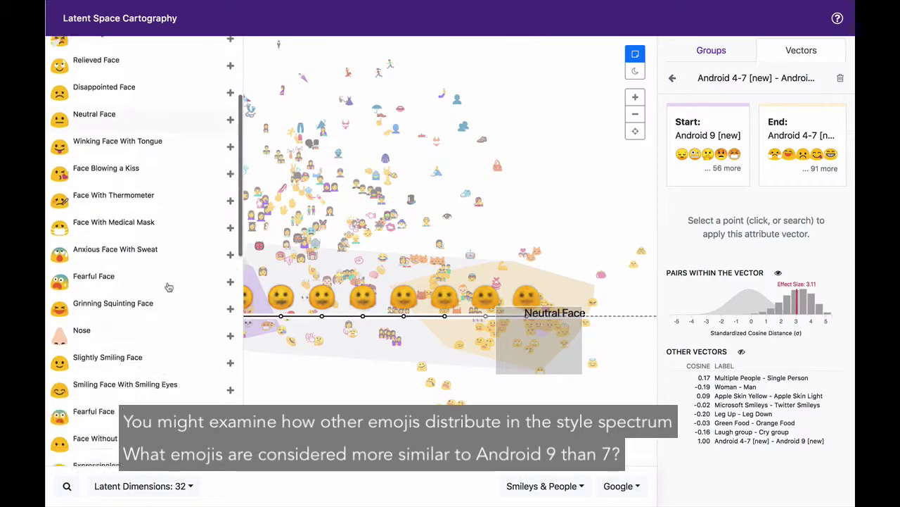
- Turn brushing off
left_click(635, 54)
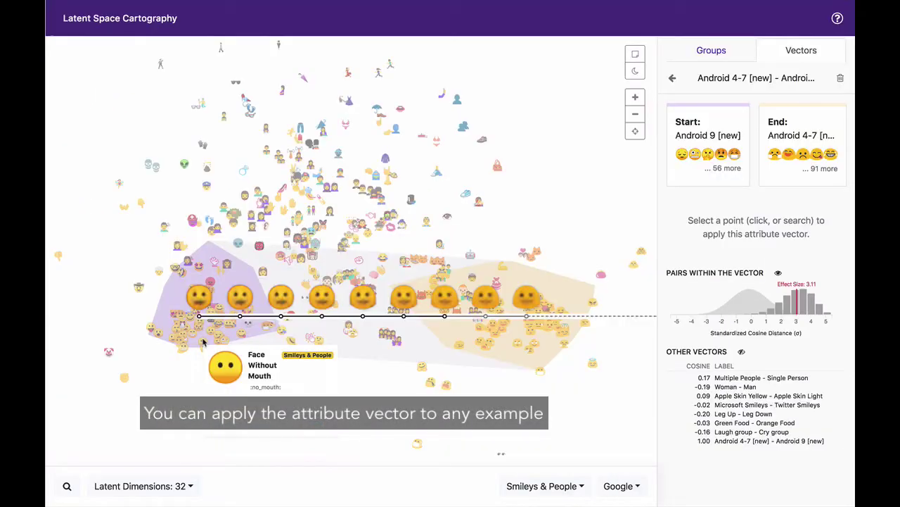
- Pick Face Without Mouth and apply the Android vector analogy forward and in reverse
left_click(225, 307)
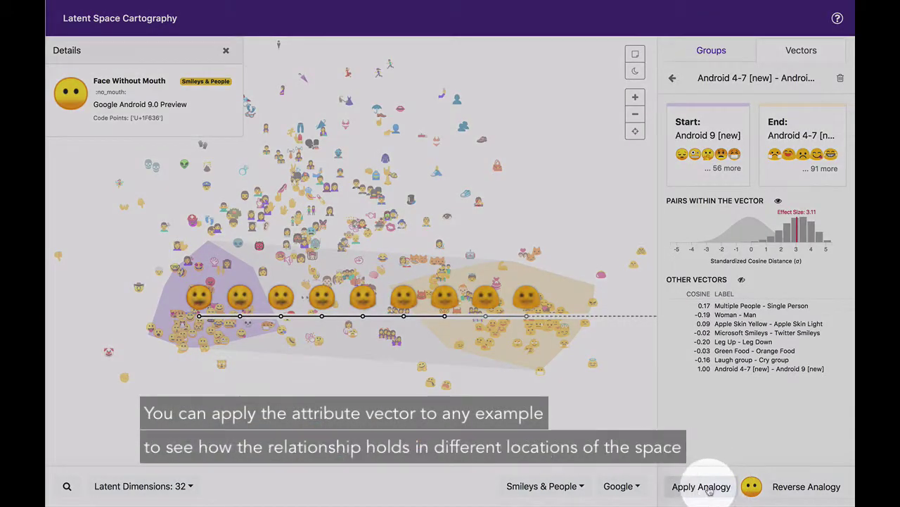
left_click(707, 487)
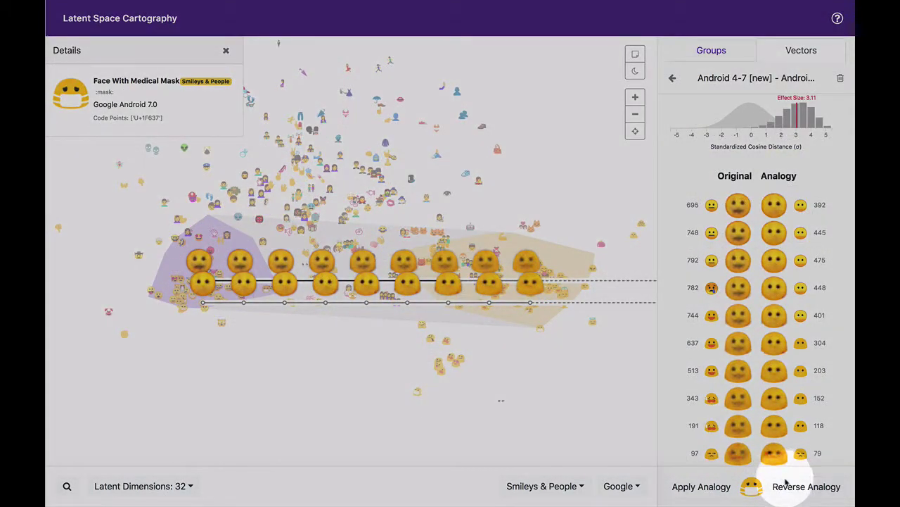
left_click(788, 485)
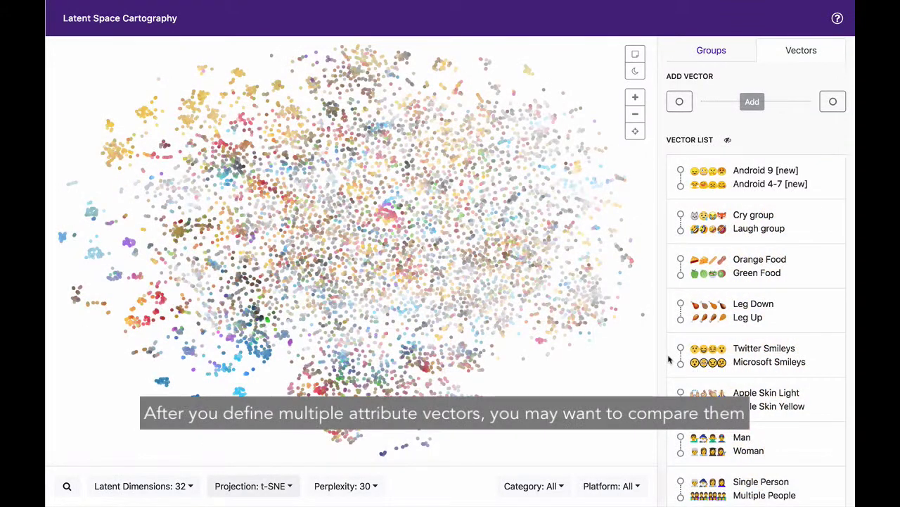
- Draw all attribute vectors on the map and switch to a PCA projection of PC1 against PC3
left_click(728, 140)
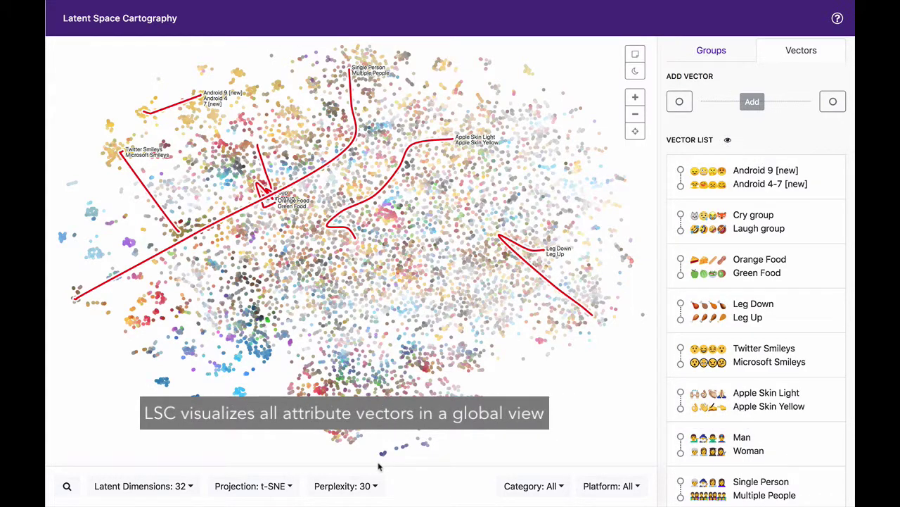
left_click(254, 486)
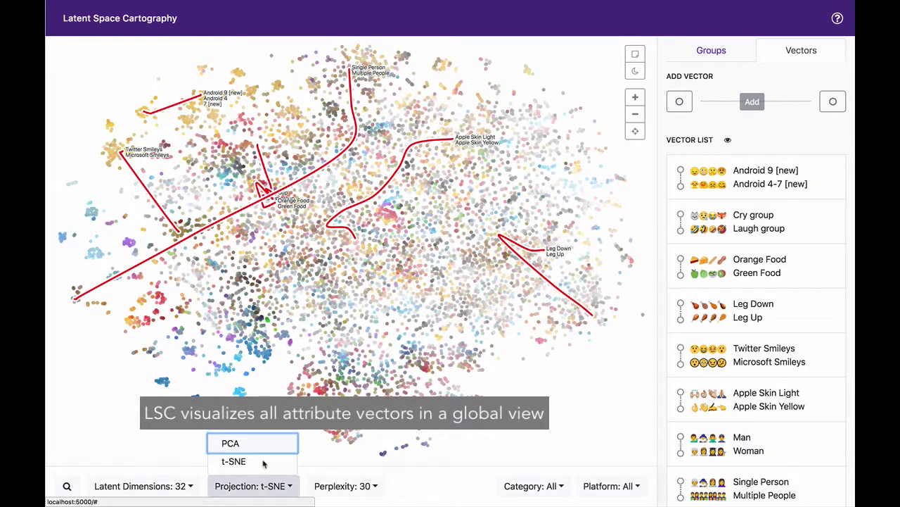
left_click(262, 442)
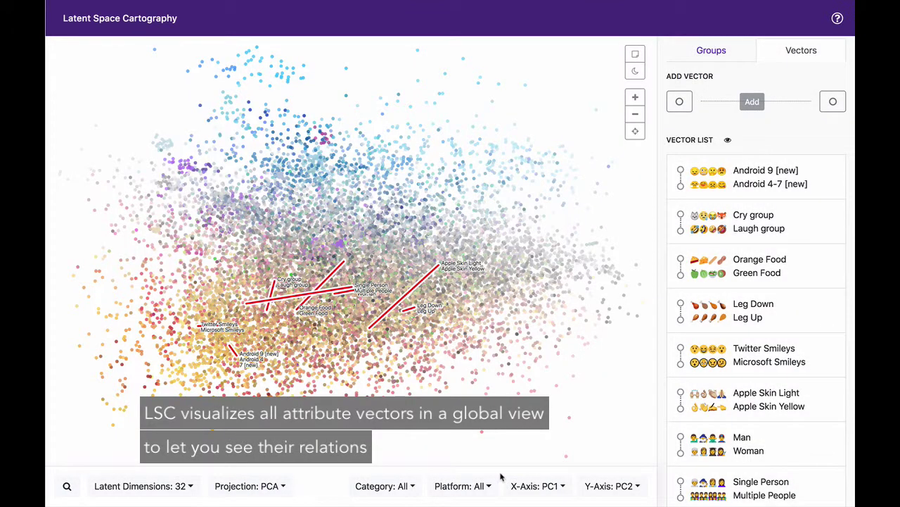
left_click(610, 485)
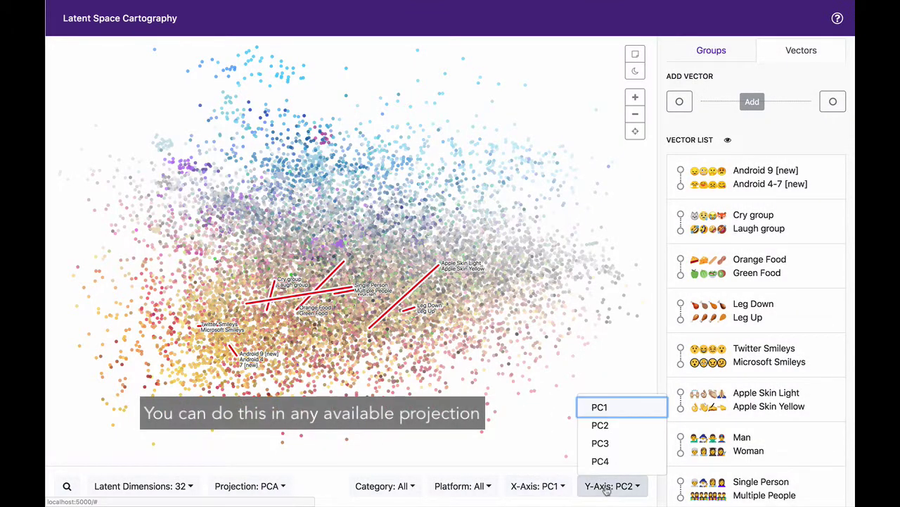
left_click(618, 445)
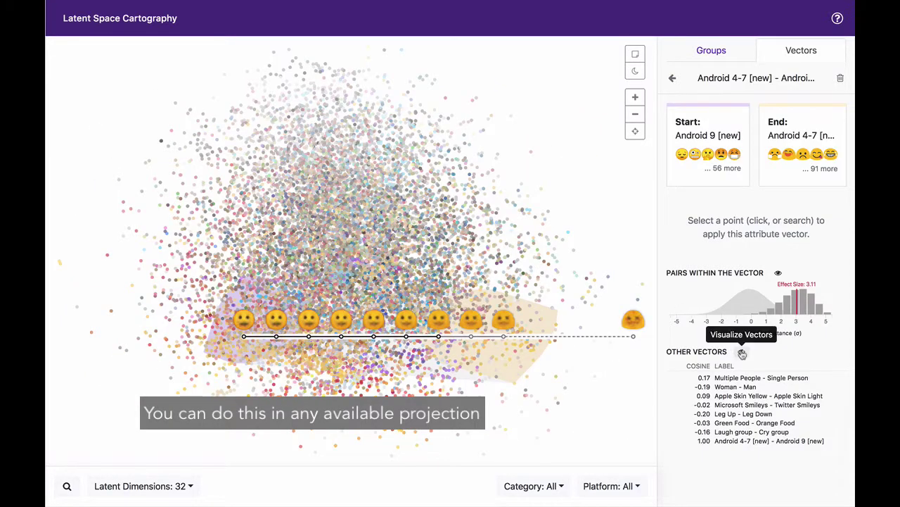
- Draw the other attribute vectors across the map from the Visualize Vectors eye icon
left_click(742, 352)
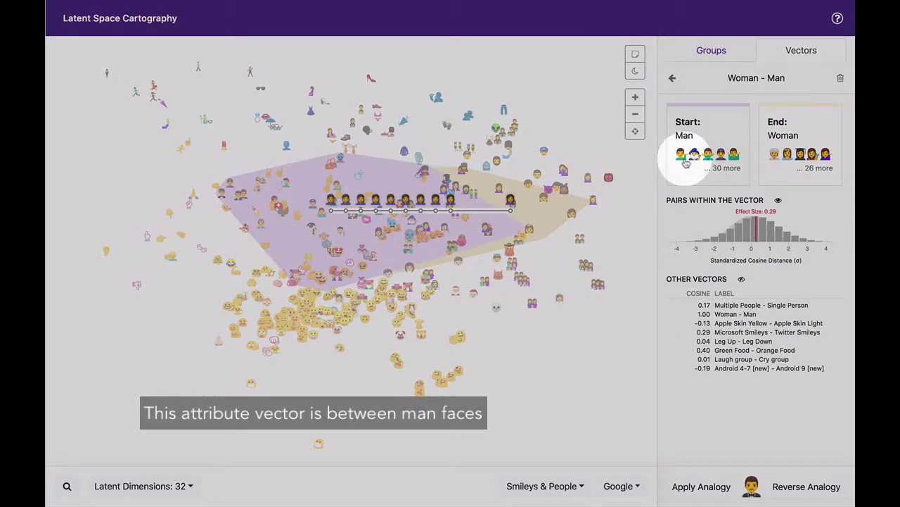
left_click(684, 155)
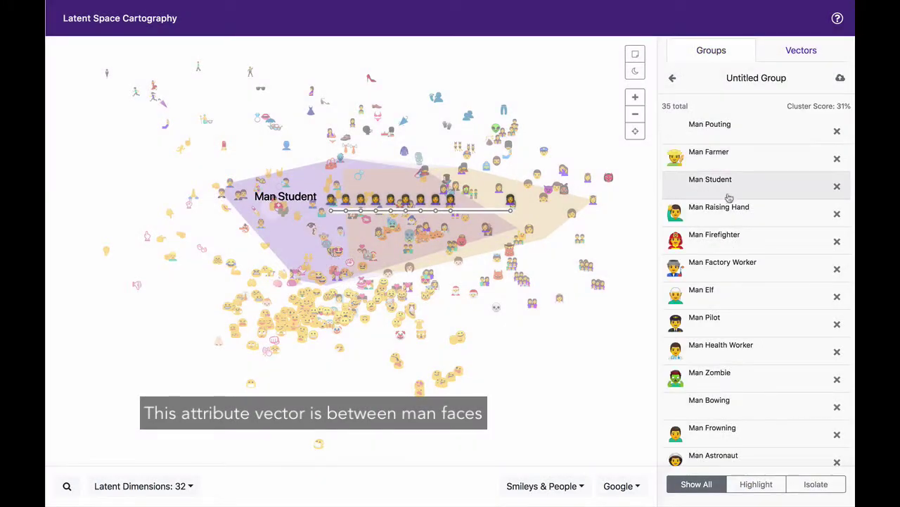
scroll(748, 183, "down", 1)
scroll(748, 183, "down", 5)
scroll(748, 183, "up", 6)
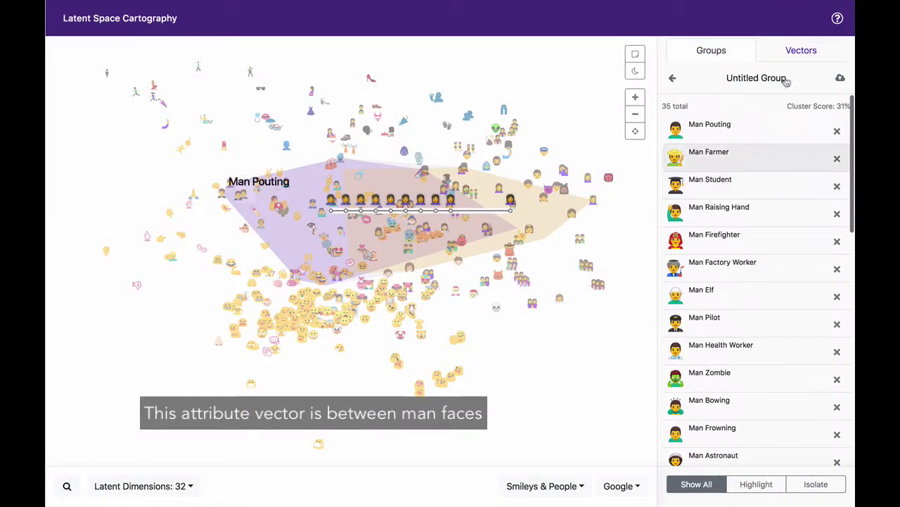
left_click(799, 49)
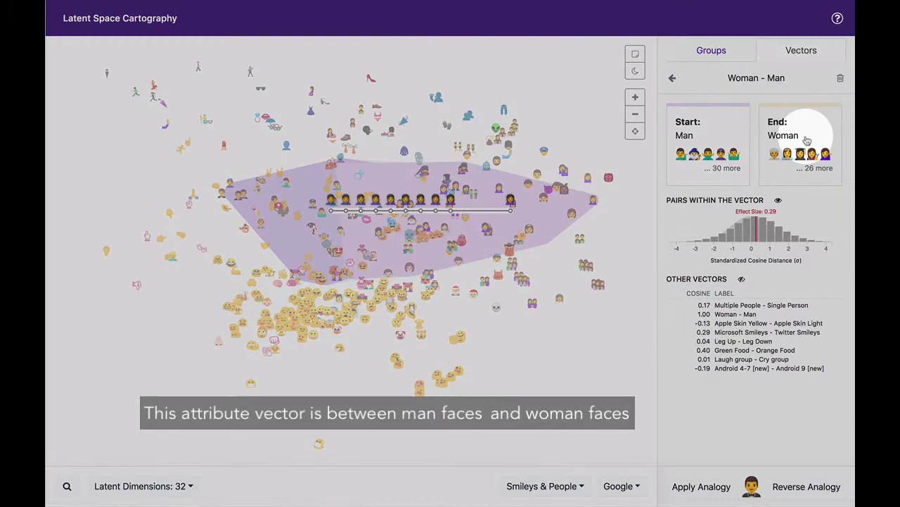
left_click(806, 137)
scroll(769, 169, "down", 7)
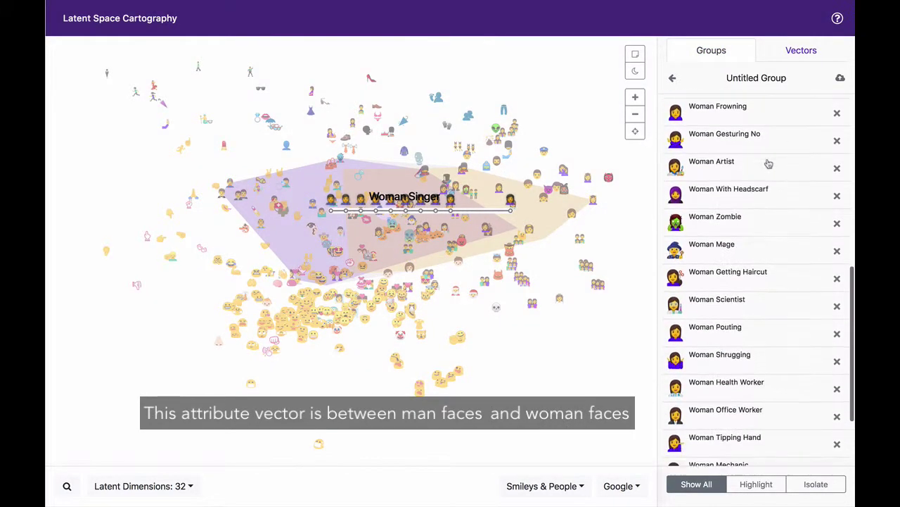
left_click(793, 53)
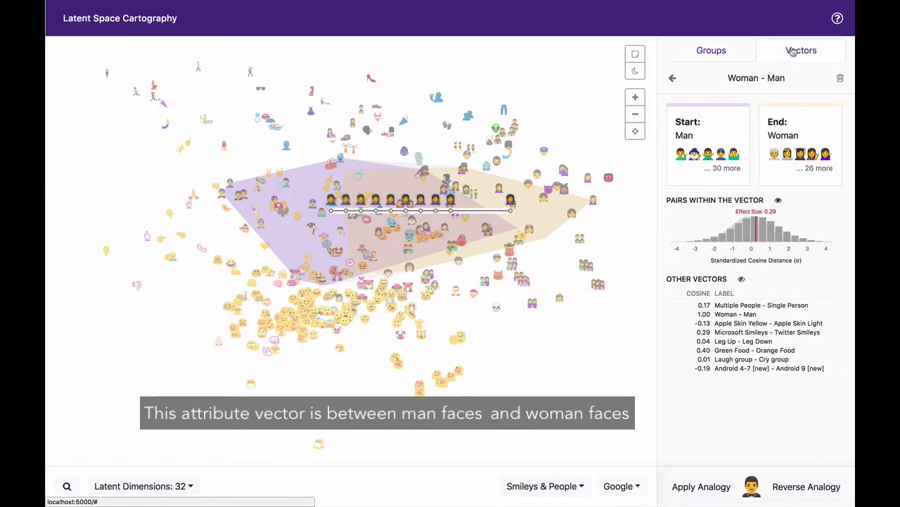
- Apply the Woman - Man analogy to the dancing man emoji found with the ^man search
left_click(700, 486)
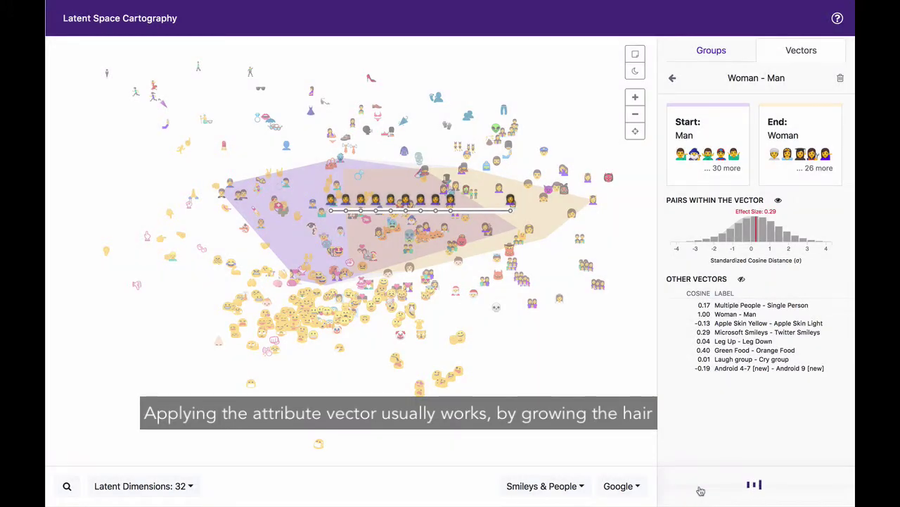
scroll(689, 366, "down", 5)
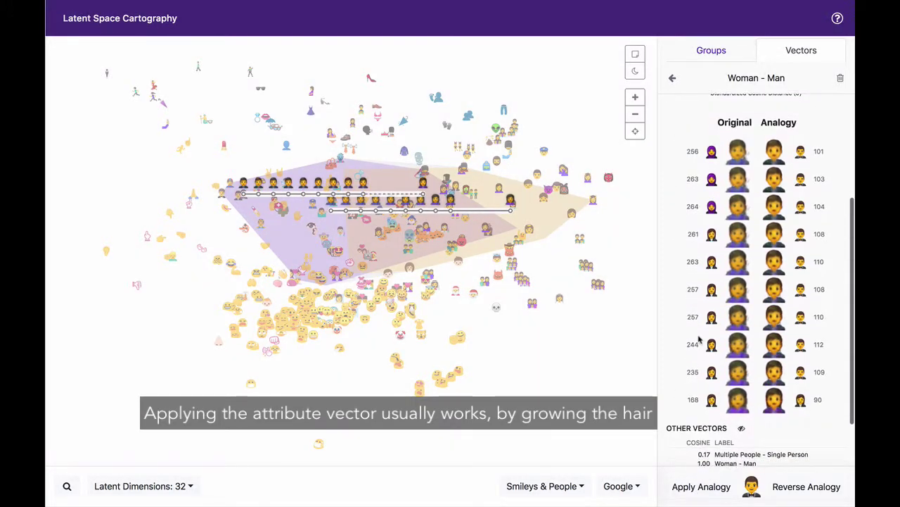
left_click(67, 486)
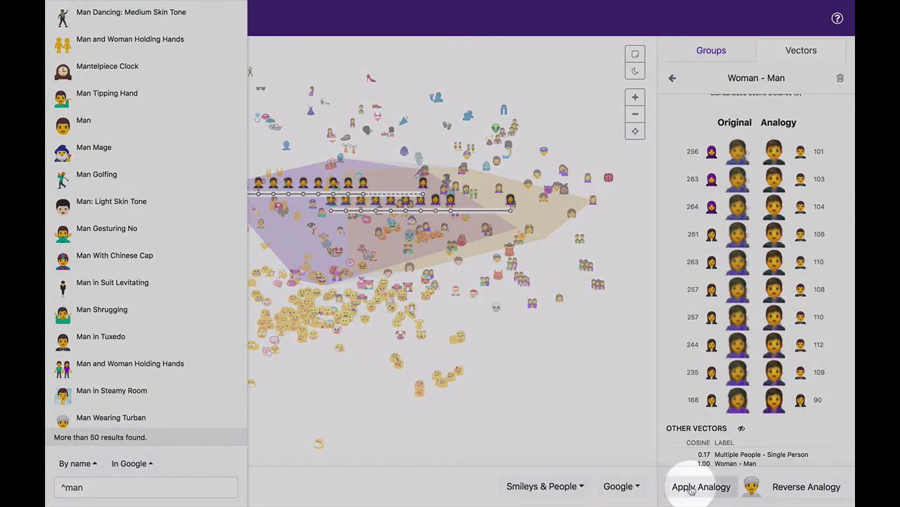
left_click(693, 487)
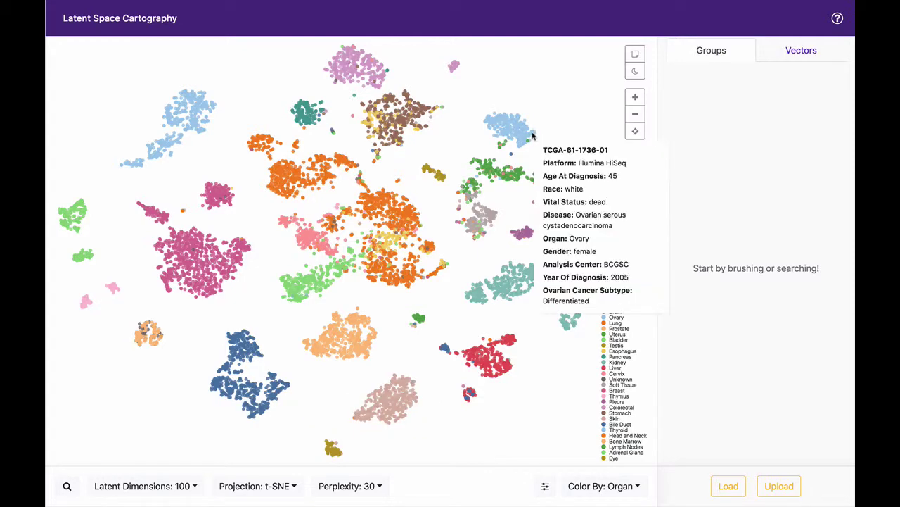
- Open the ovarian cancer sample's details and show the Differentiated - Proliferative vector's top genes
left_click(532, 135)
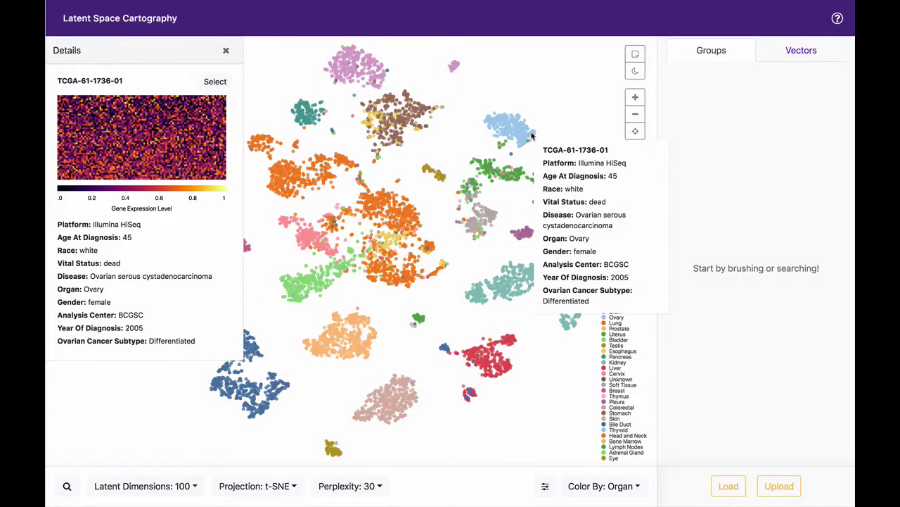
left_click(814, 54)
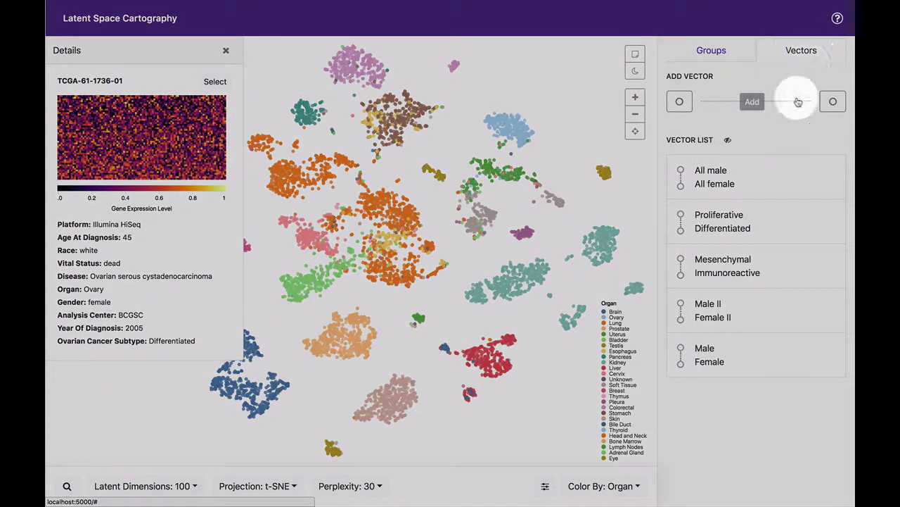
left_click(741, 227)
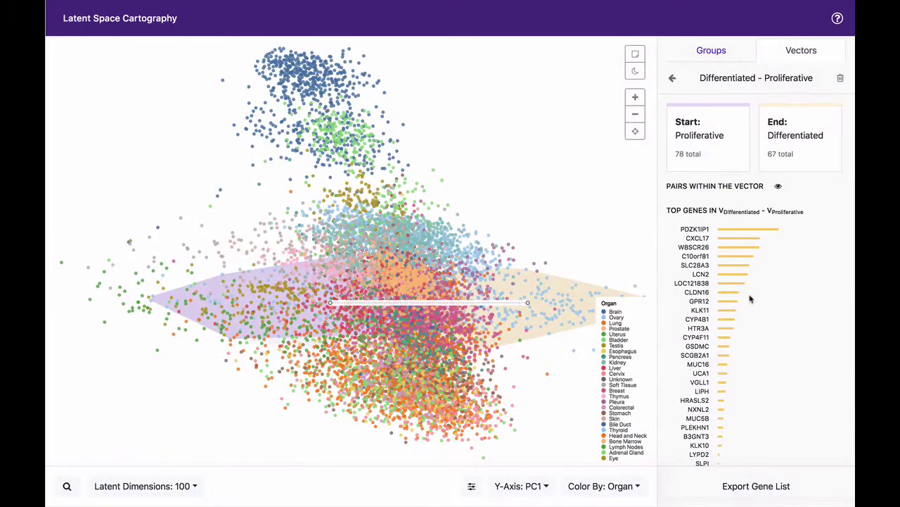
- Set both the Y-axis and point colour to Ovarian Cancer Subtype
left_click(540, 490)
left_click(552, 458)
left_click(597, 491)
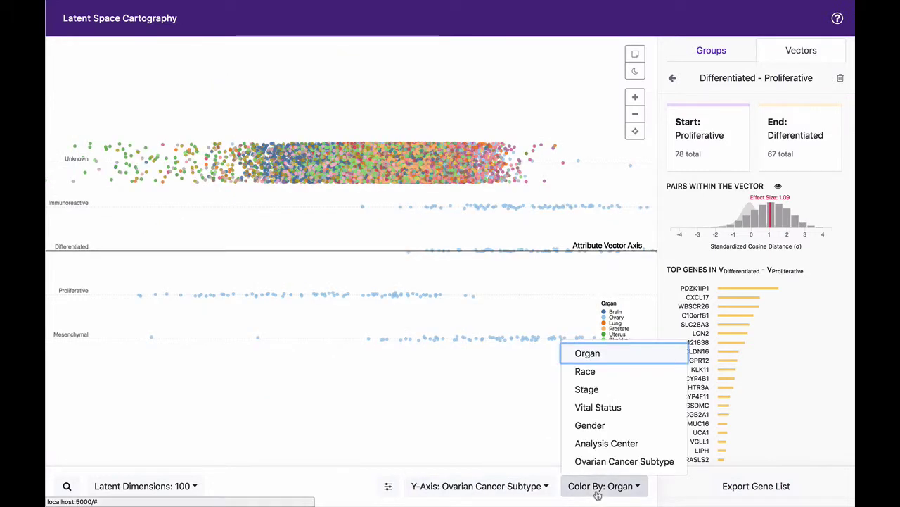
left_click(610, 468)
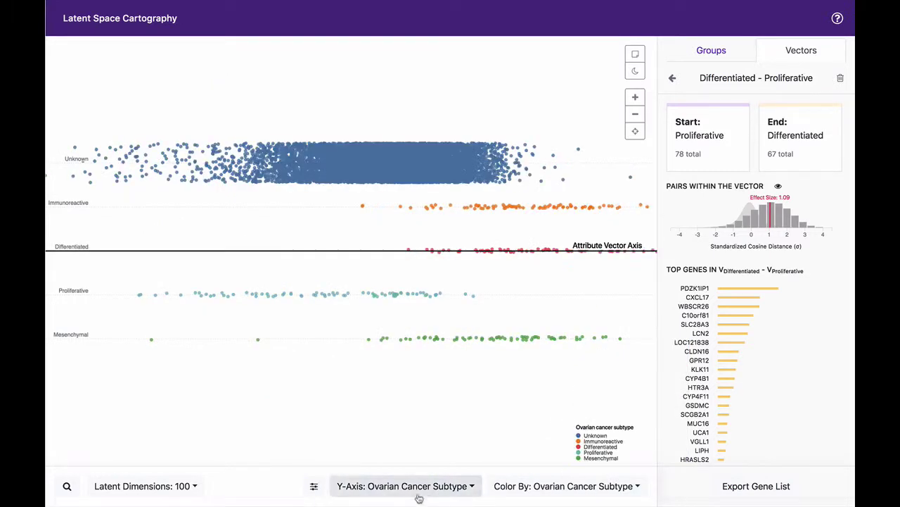
- Filter samples on ovarian_cancer_subtype to the four known subtypes, excluding Unknown
left_click(313, 485)
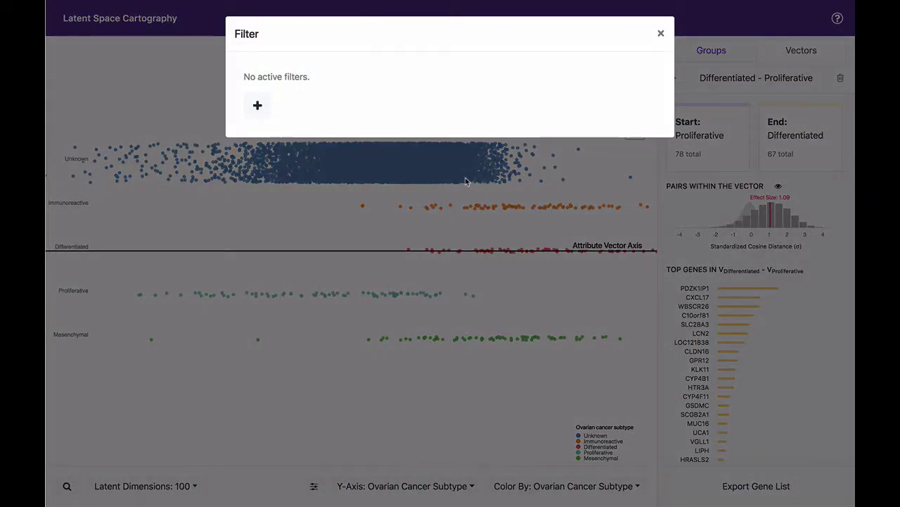
left_click(258, 105)
left_click(288, 100)
left_click(304, 213)
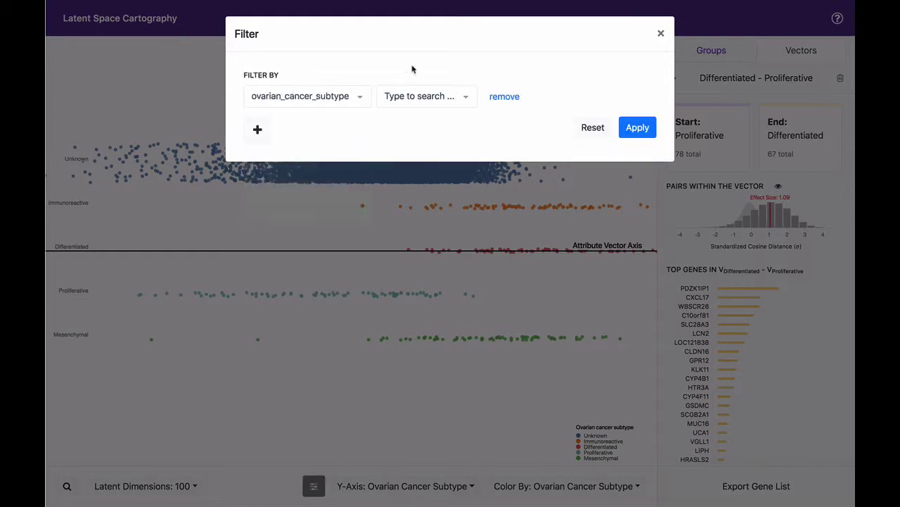
left_click(404, 92)
key("Return")
key("Return")
key("Return")
key("Return")
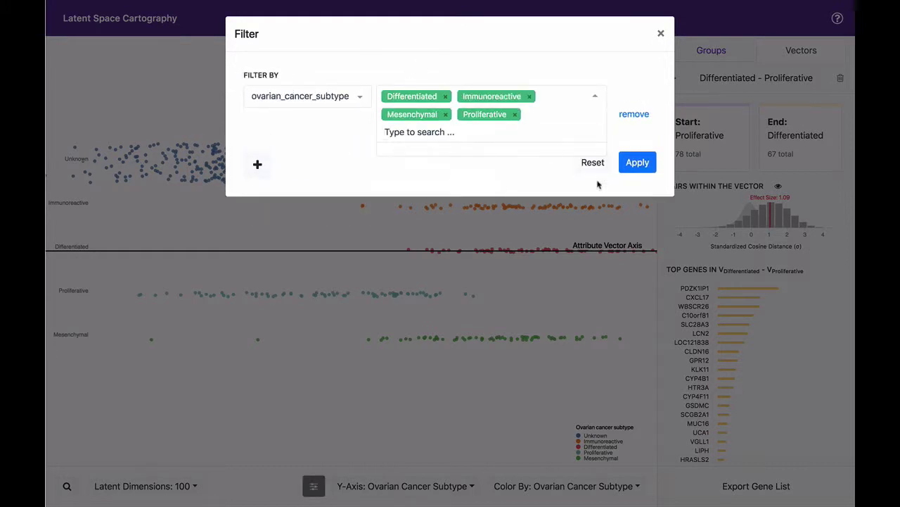
left_click(636, 162)
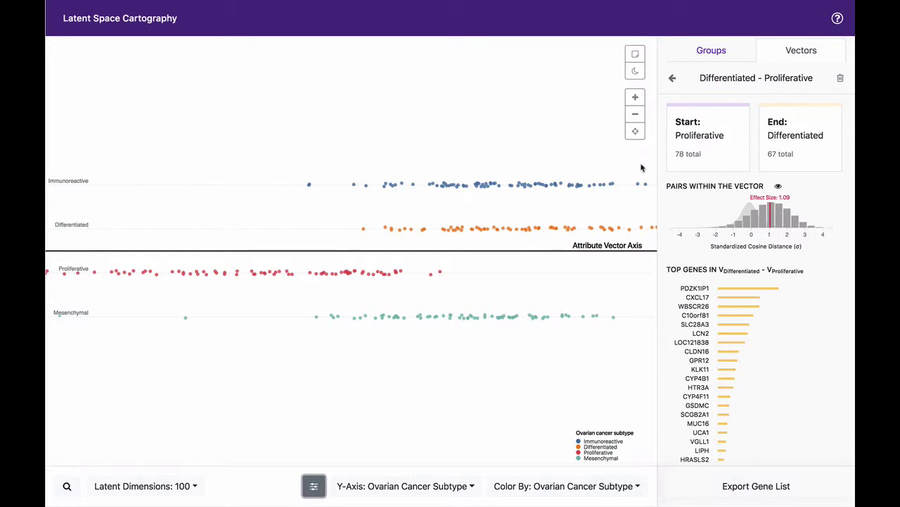
- Export the vector's top gene list and save it as a CSV file
scroll(739, 243, "down", 10)
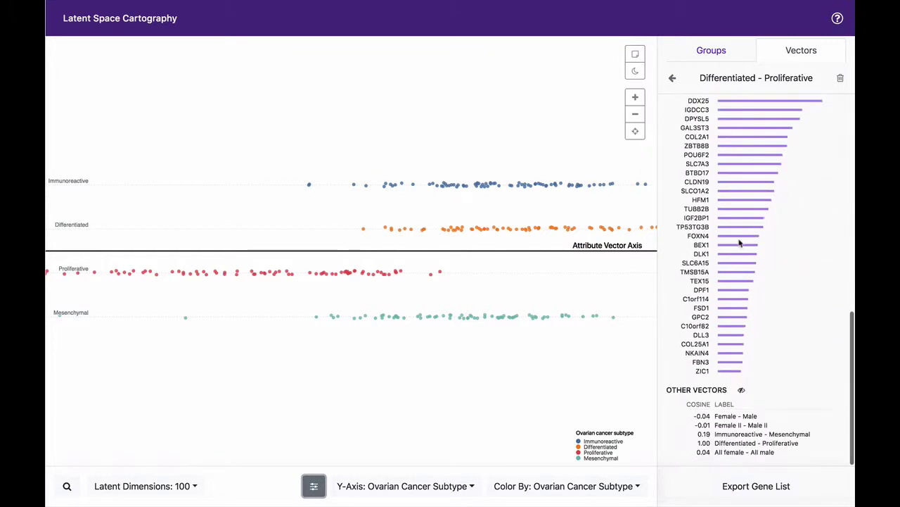
left_click(763, 488)
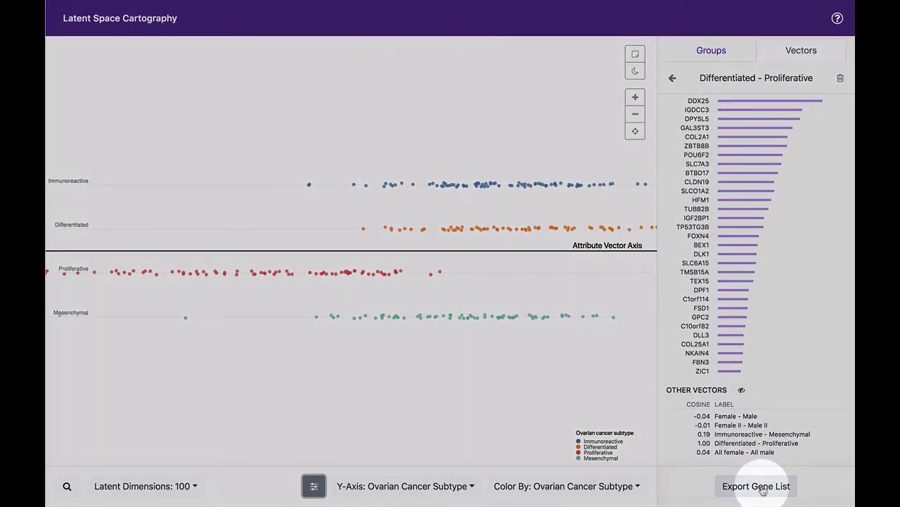
left_click(620, 276)
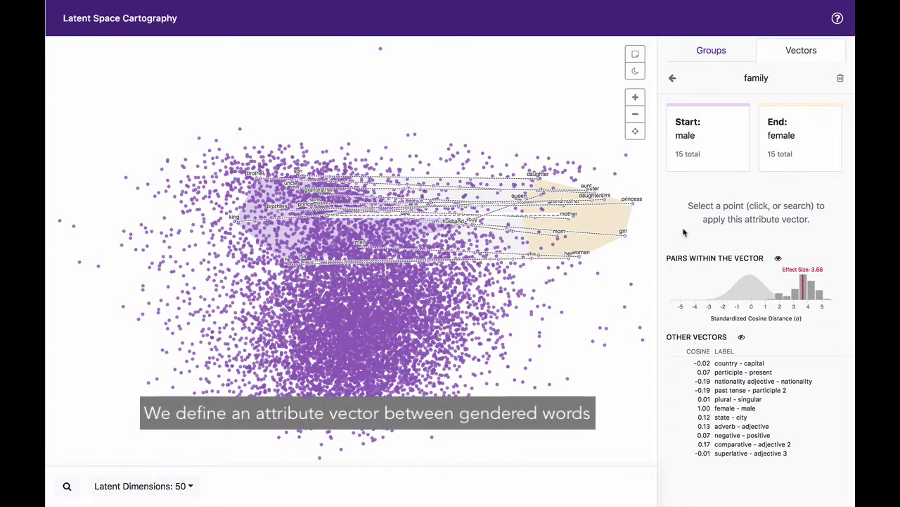
- Review the family vector's 15 male start words and 15 female end words, like king and queen
left_click(701, 154)
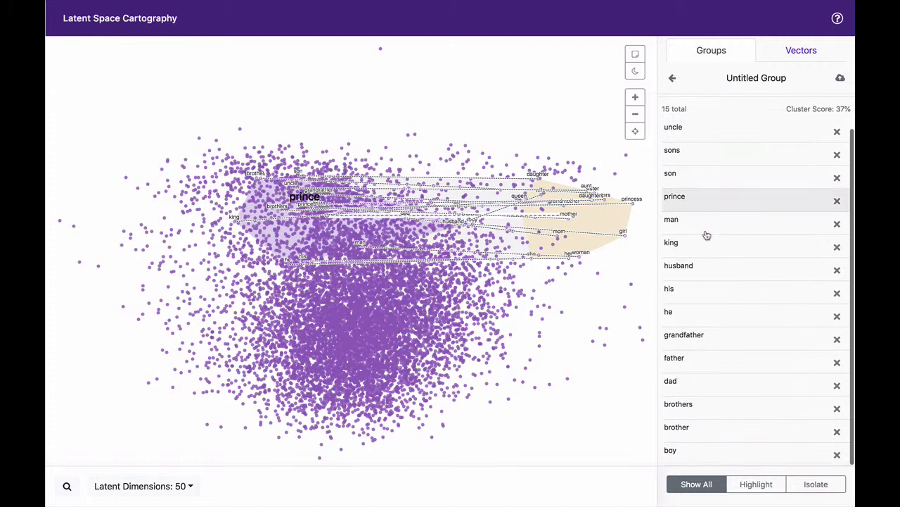
left_click(780, 52)
left_click(794, 137)
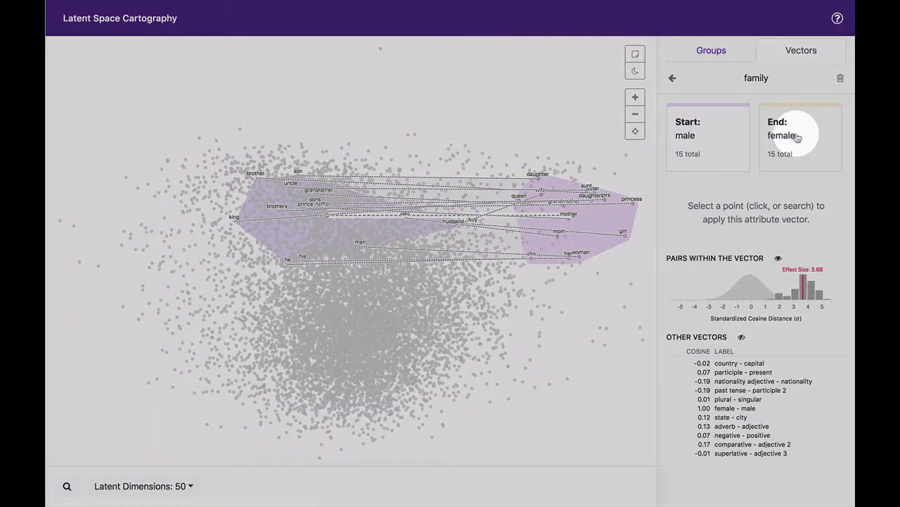
scroll(739, 217, "down", 1)
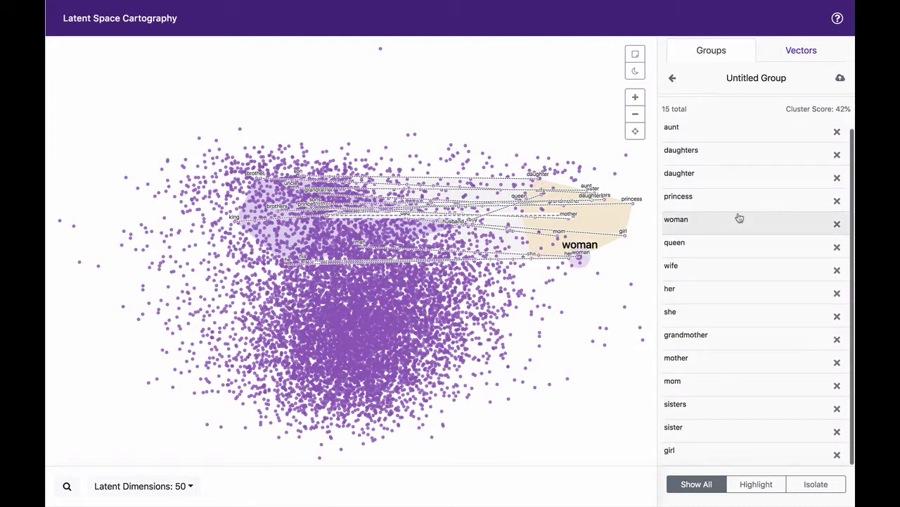
left_click(791, 50)
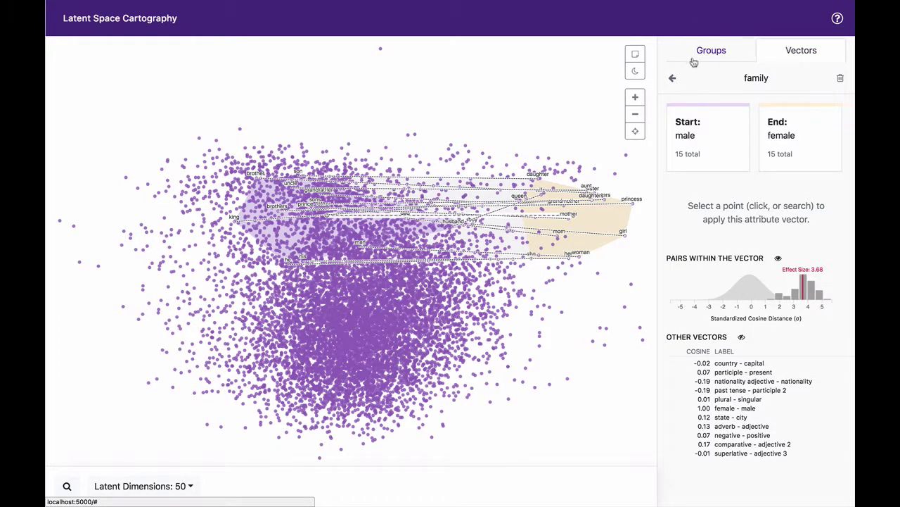
- Brush regions near the female hull and around king and brothers to list nearby words
left_click(636, 56)
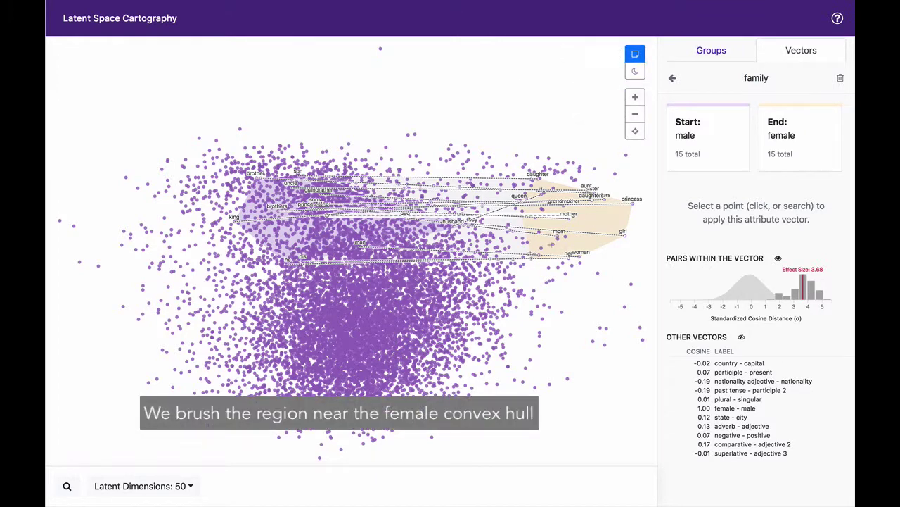
left_click_drag(570, 254, 519, 212)
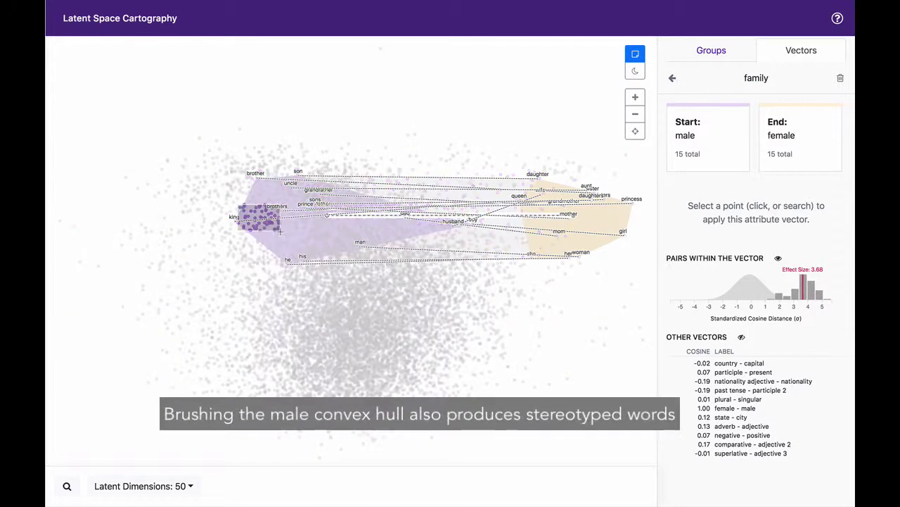
left_click_drag(292, 235, 289, 229)
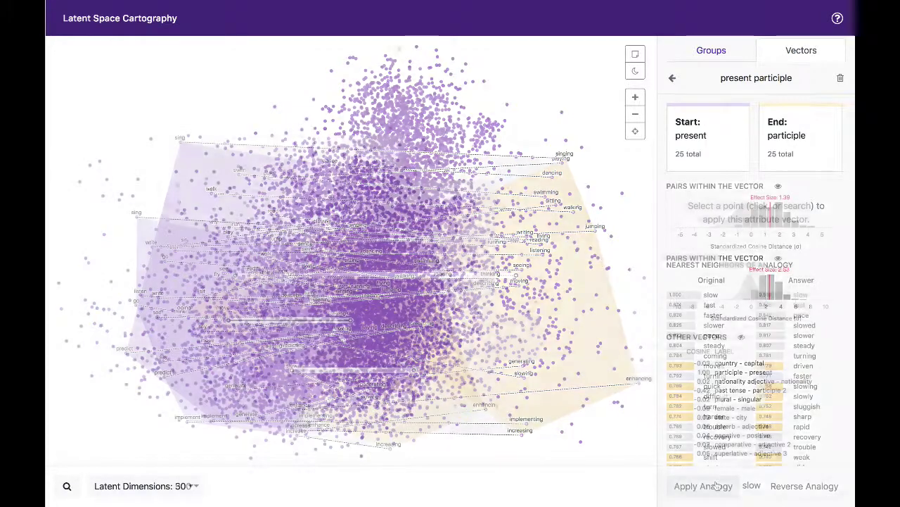
- Apply the present participle vector to dance, giving dancing second at 0.909
scroll(750, 366, "down", 2)
scroll(750, 366, "down", 3)
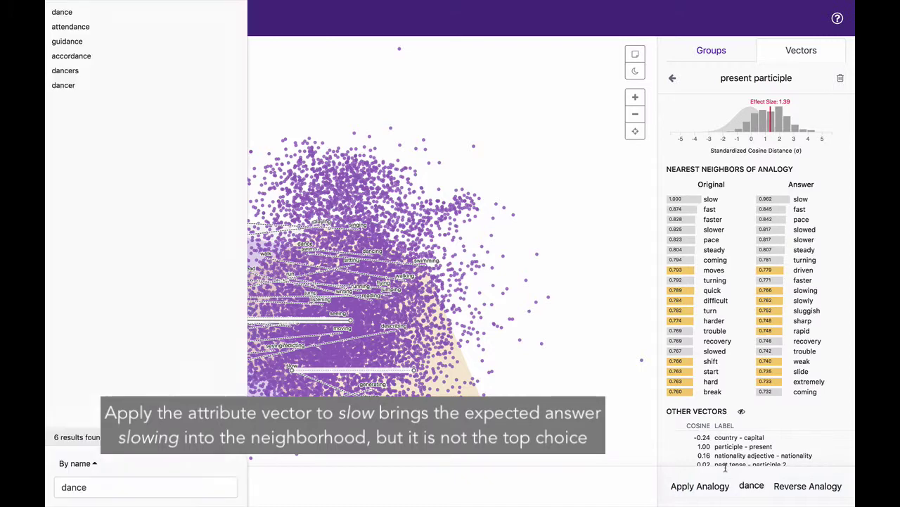
left_click(711, 490)
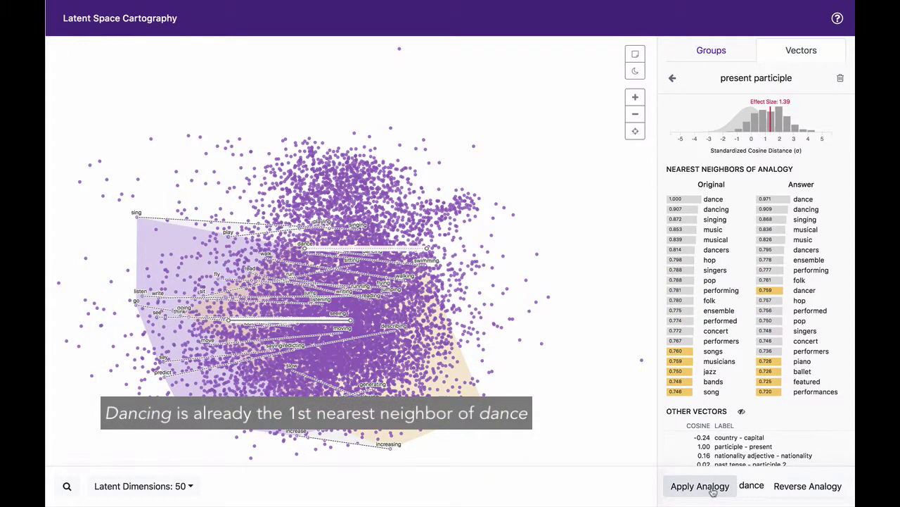